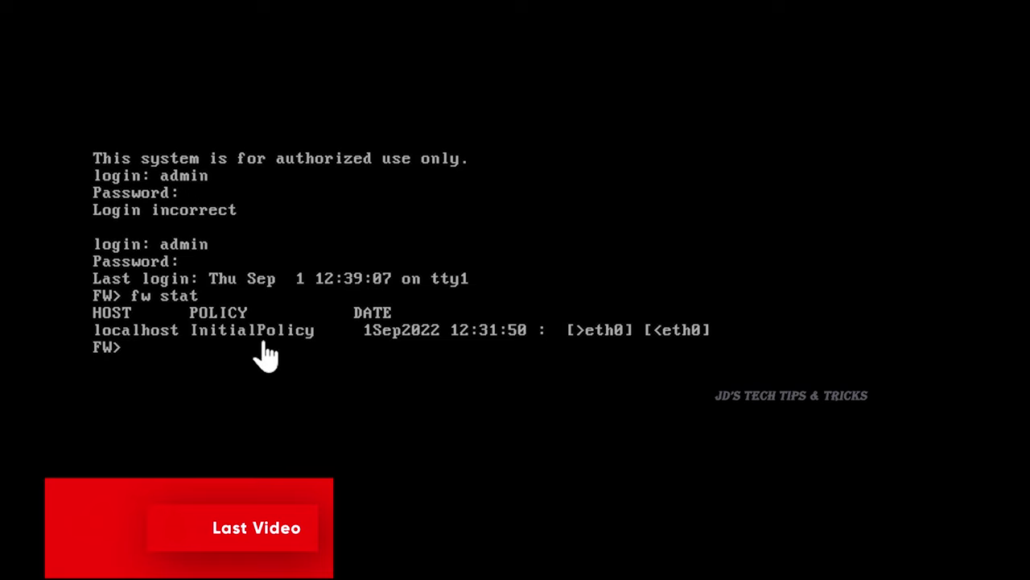
- Run 'fw unload local' at the FW> prompt to unload the gateway's local policy
text(fw unload)
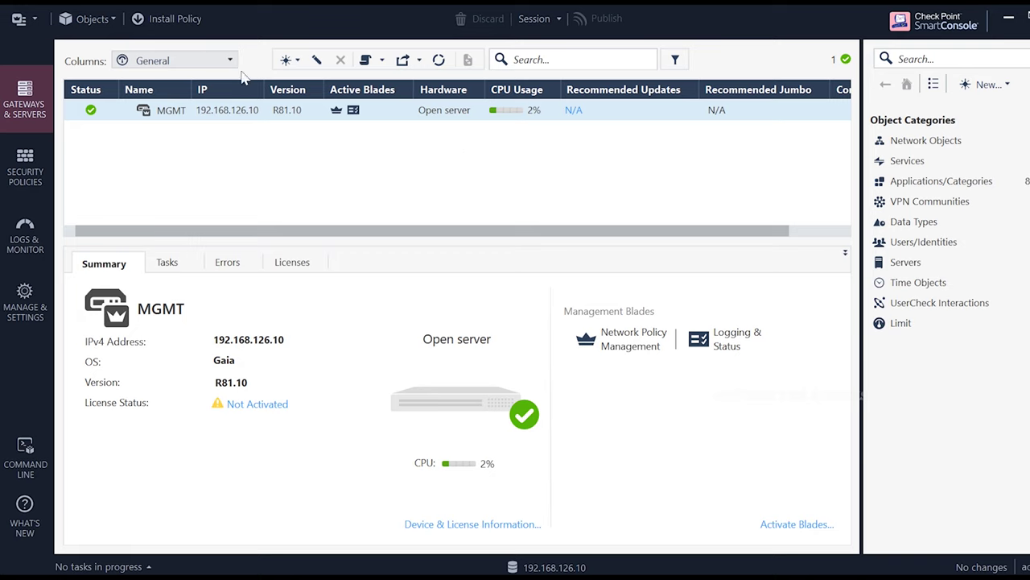
- Create a new Gateway object in Classic Mode to get the full properties form
click(289, 59)
click(323, 82)
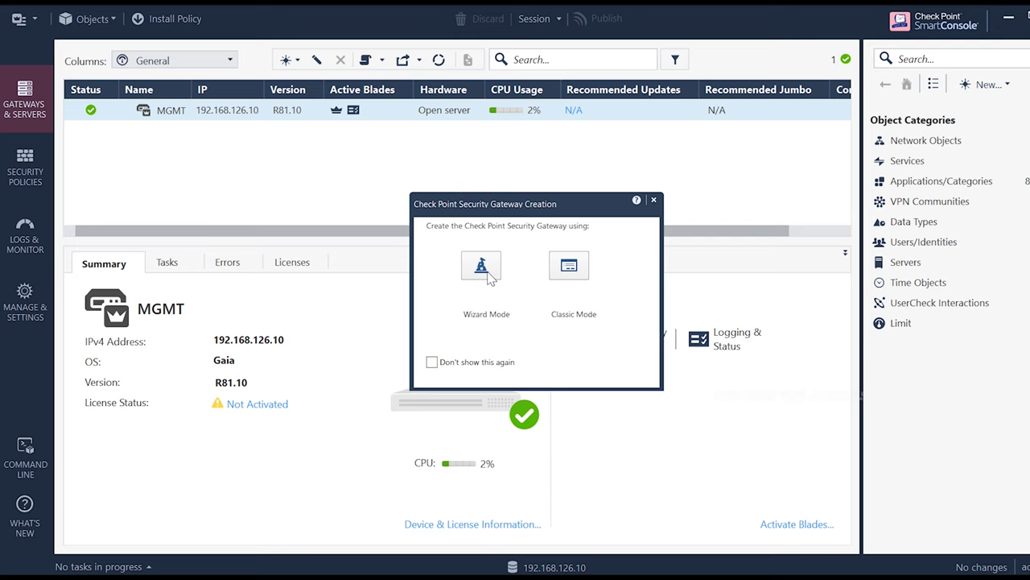
click(569, 266)
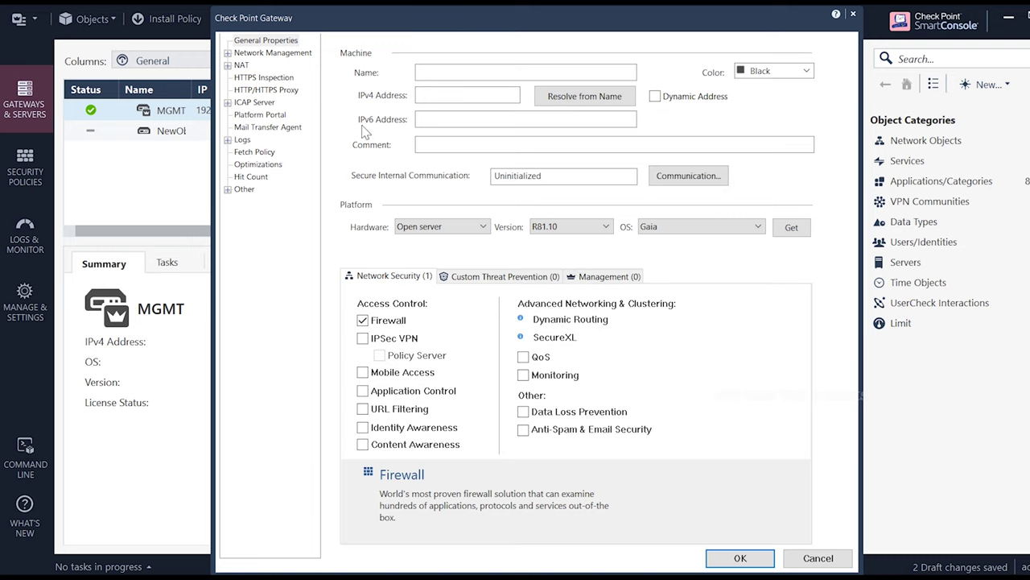
- Name the gateway FW with IPv4 address 192.168.126.20, keeping Firewall enabled
click(451, 72)
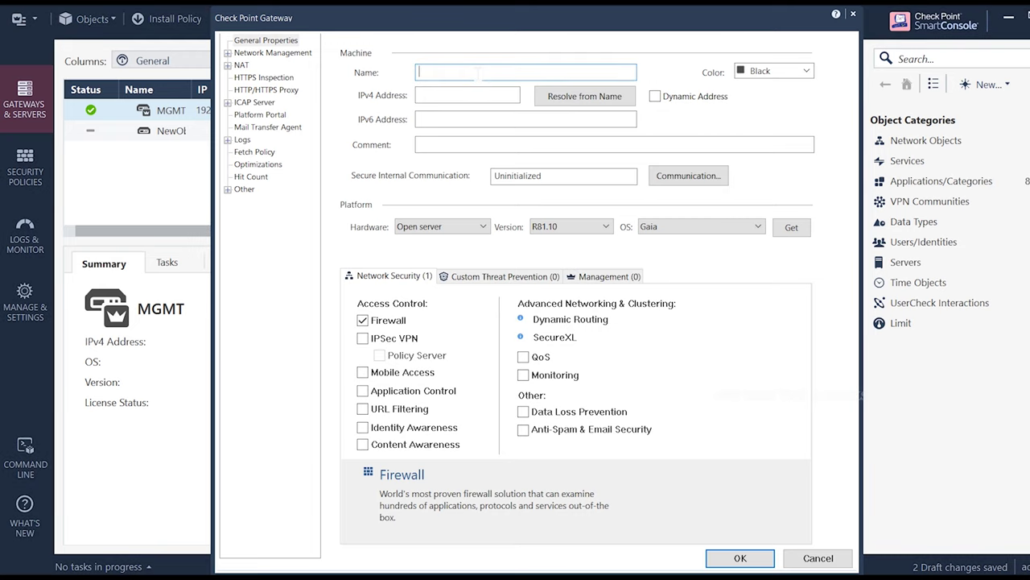
text(FW)
click(420, 95)
text(192.168.126.20)
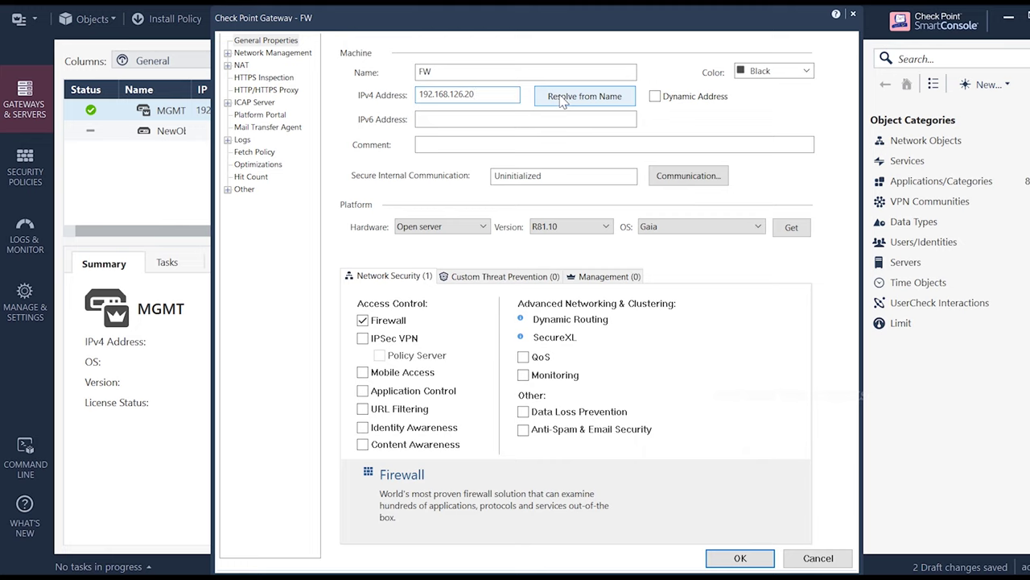
click(449, 141)
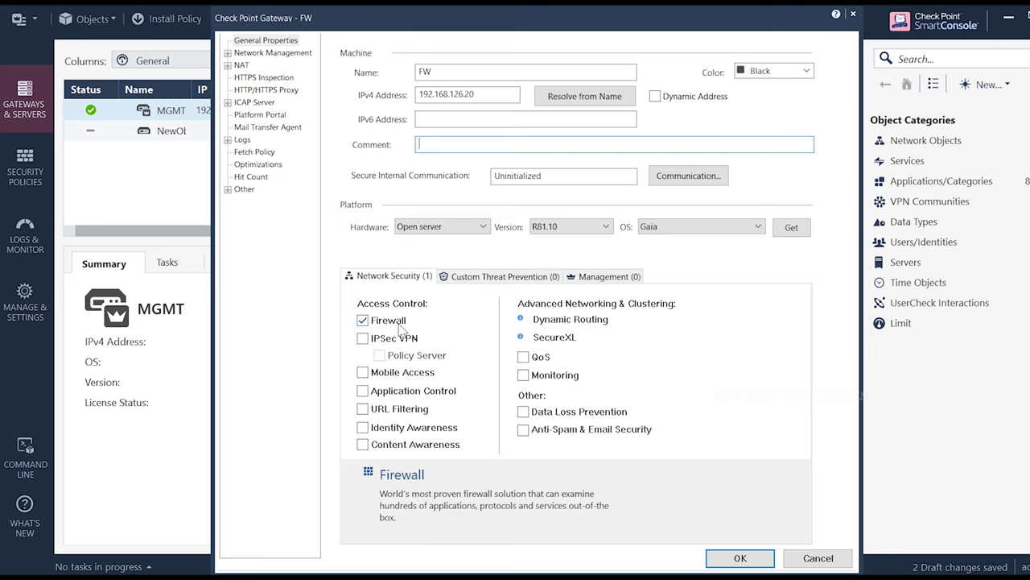
mouse_move(365, 342)
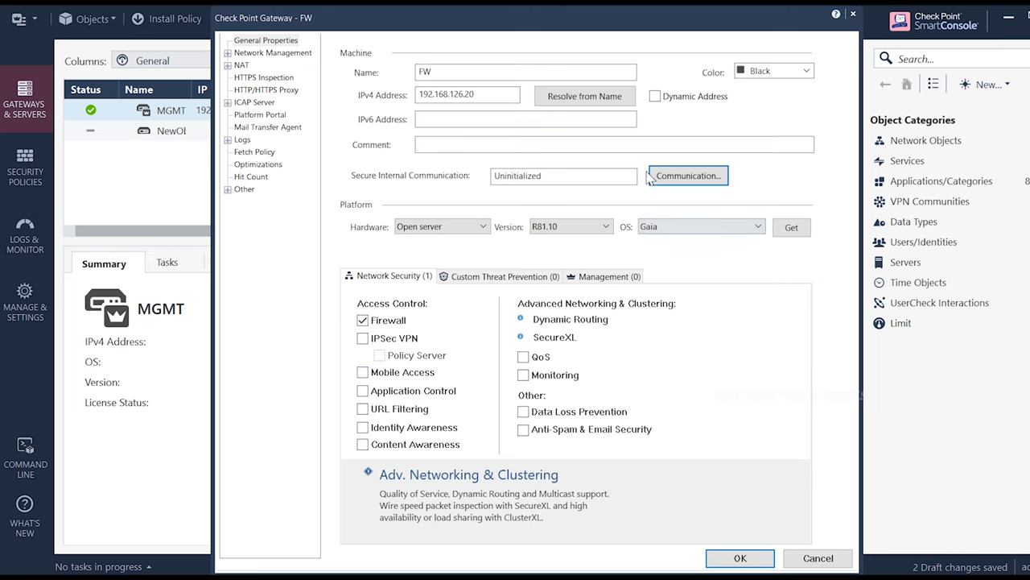
- Initialize trusted communication with FW using a one-time password entered and confirmed
click(691, 183)
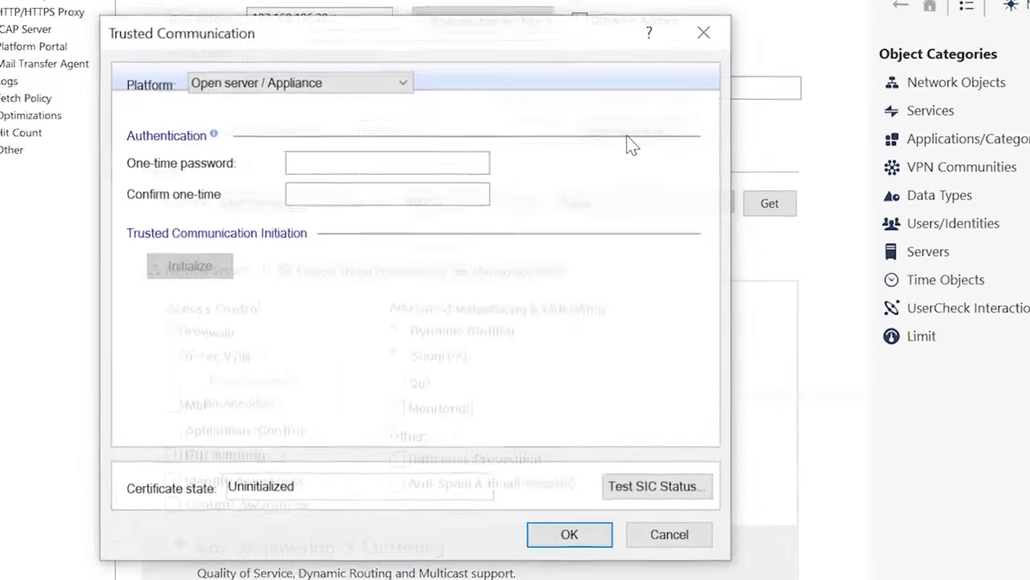
click(280, 161)
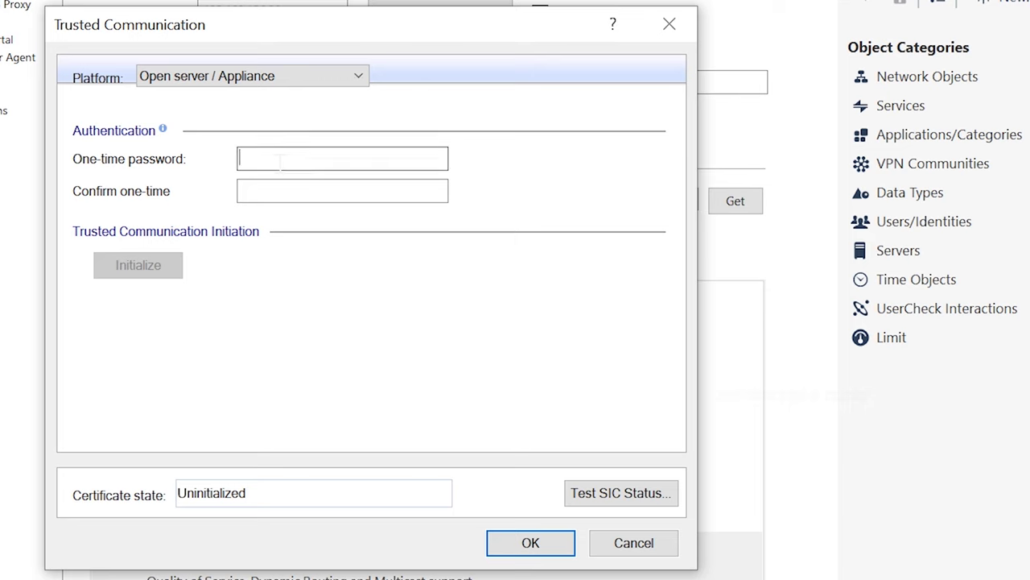
text(a1234567)
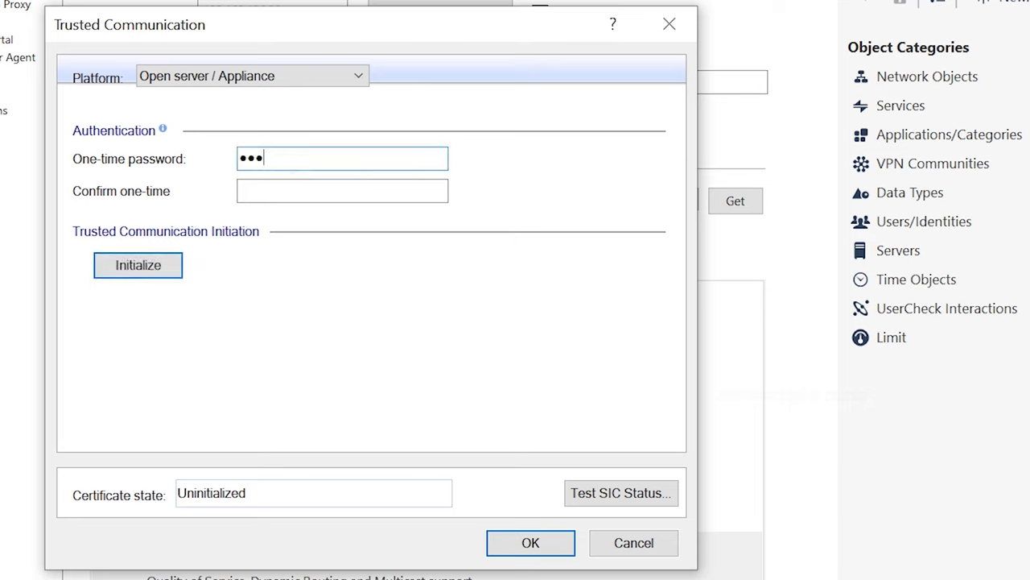
click(342, 191)
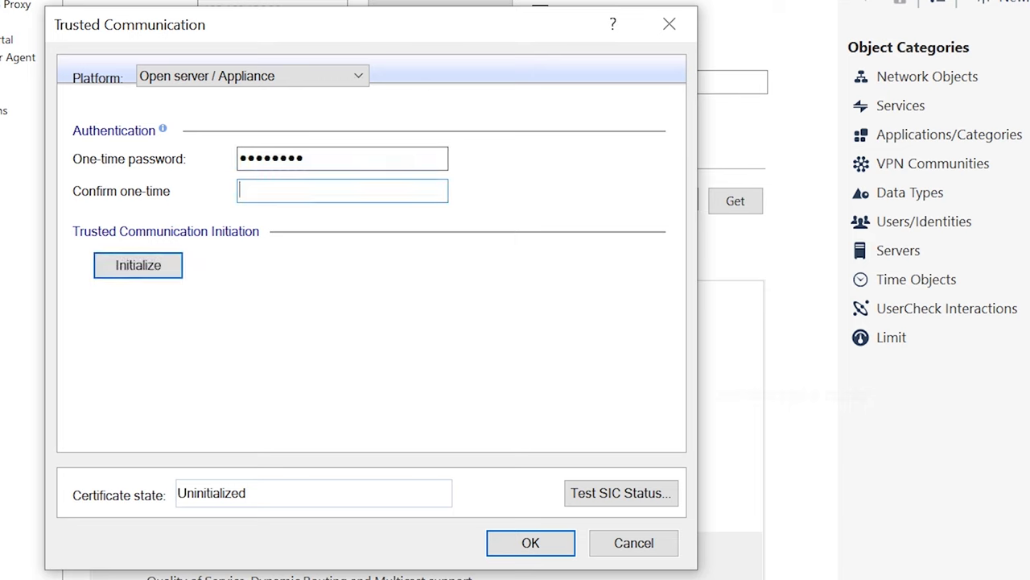
text(a1234567)
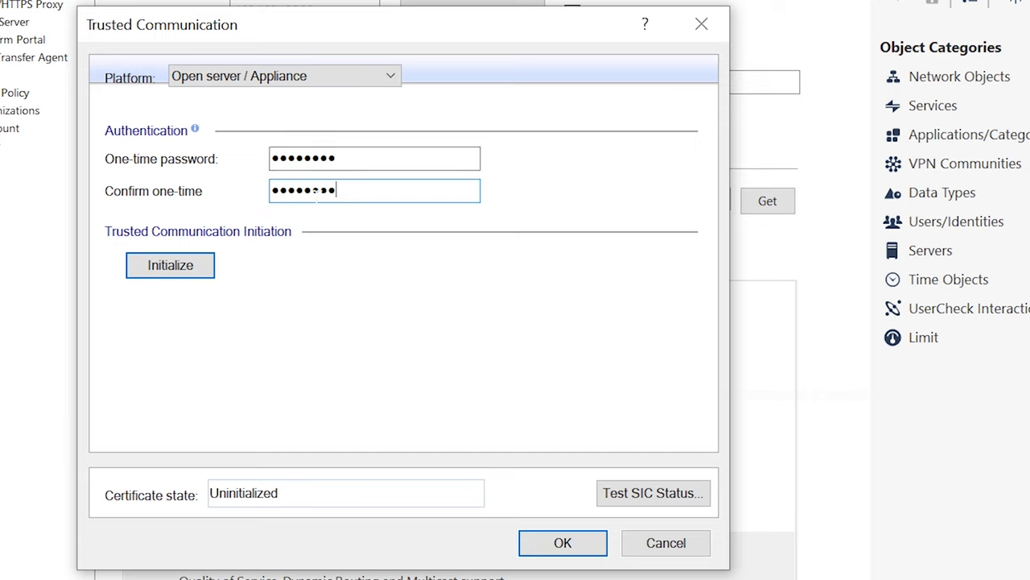
click(171, 266)
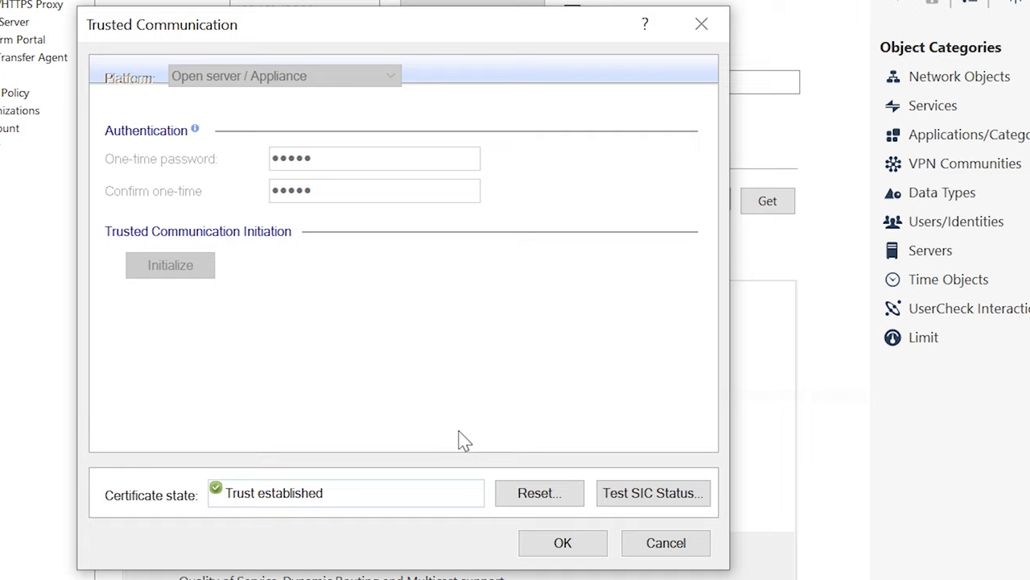
- Accept the established trust and close the topology results showing eth0 at 192.168.126.20
click(562, 543)
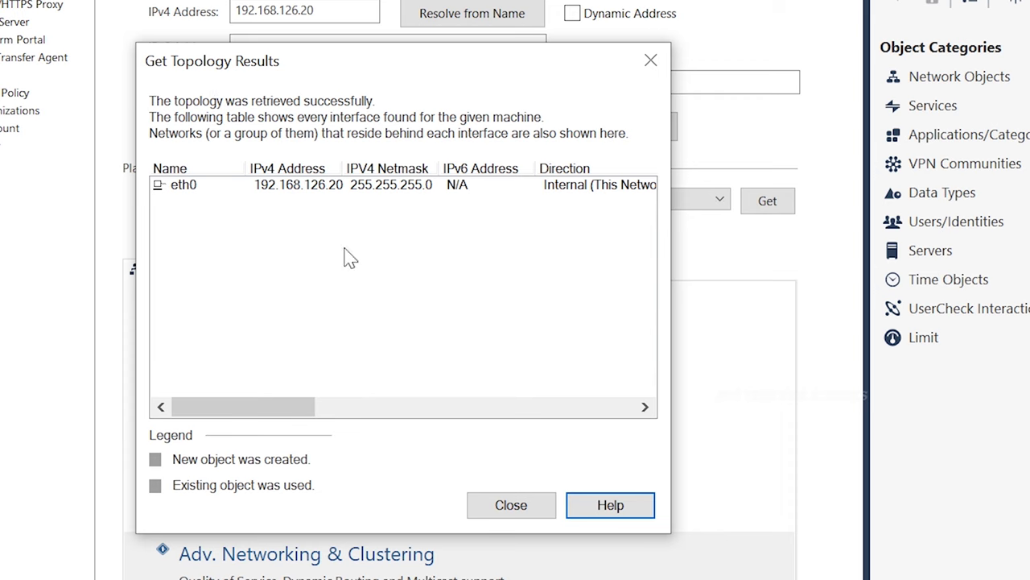
click(511, 505)
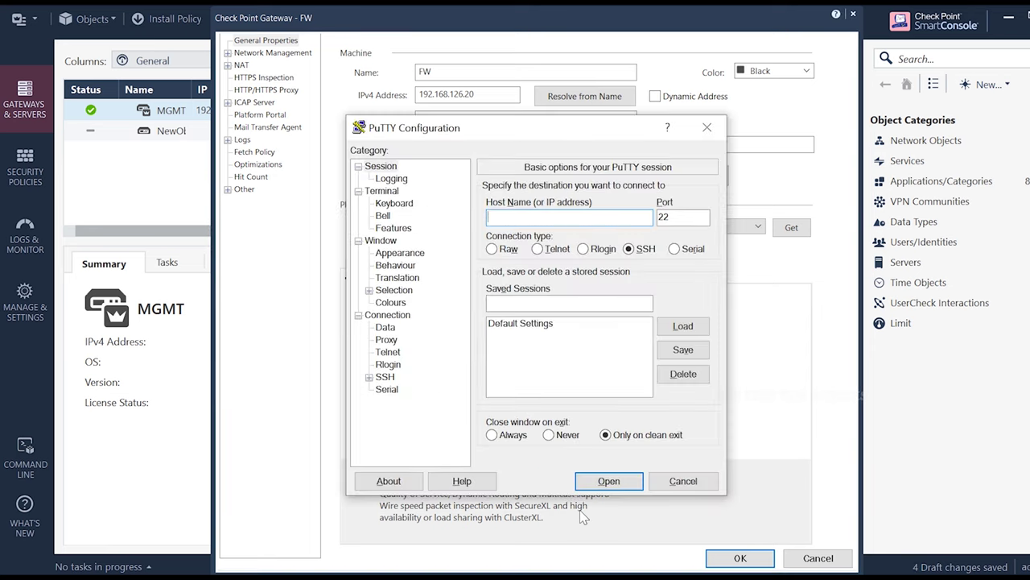
- SSH into the gateway at 192.168.126.20 and log in as admin
text(192.168.126.20)
click(608, 480)
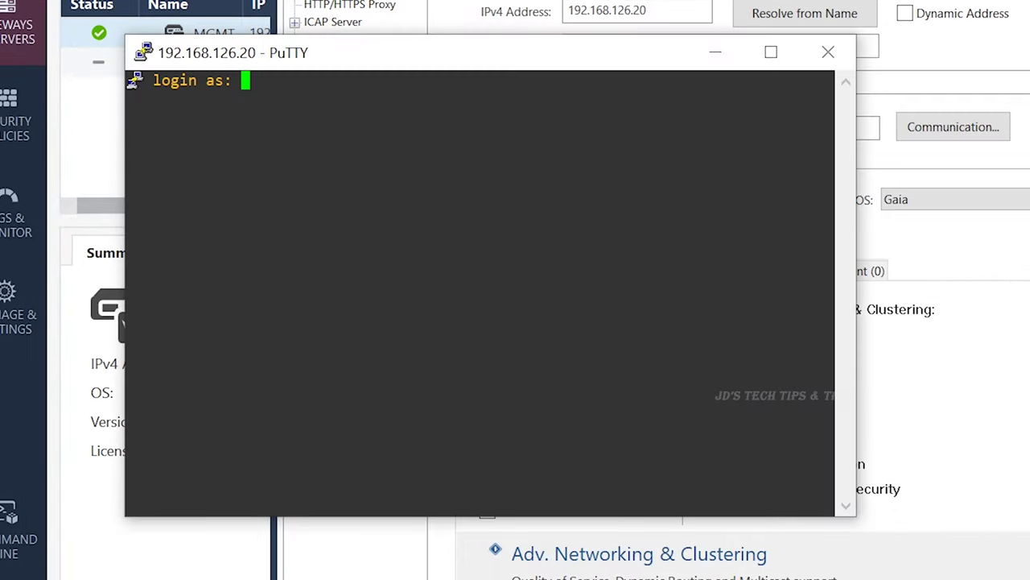
text(admin)
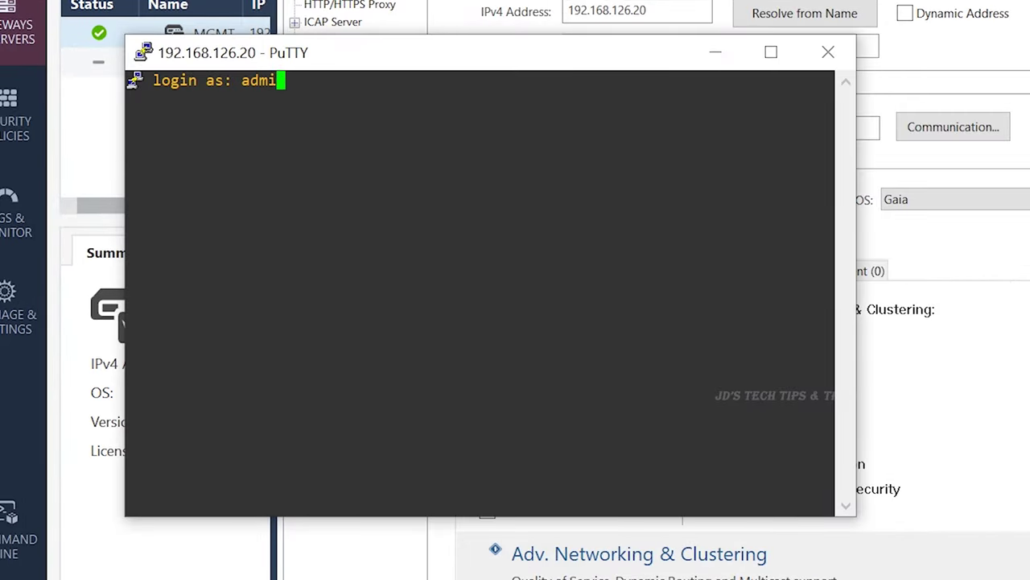
key(Return)
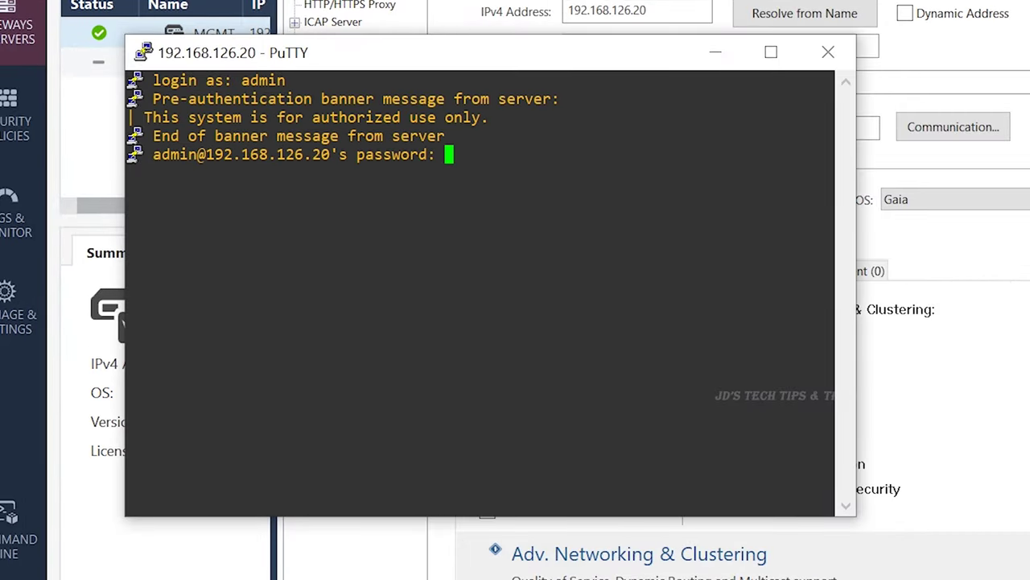
key(Return)
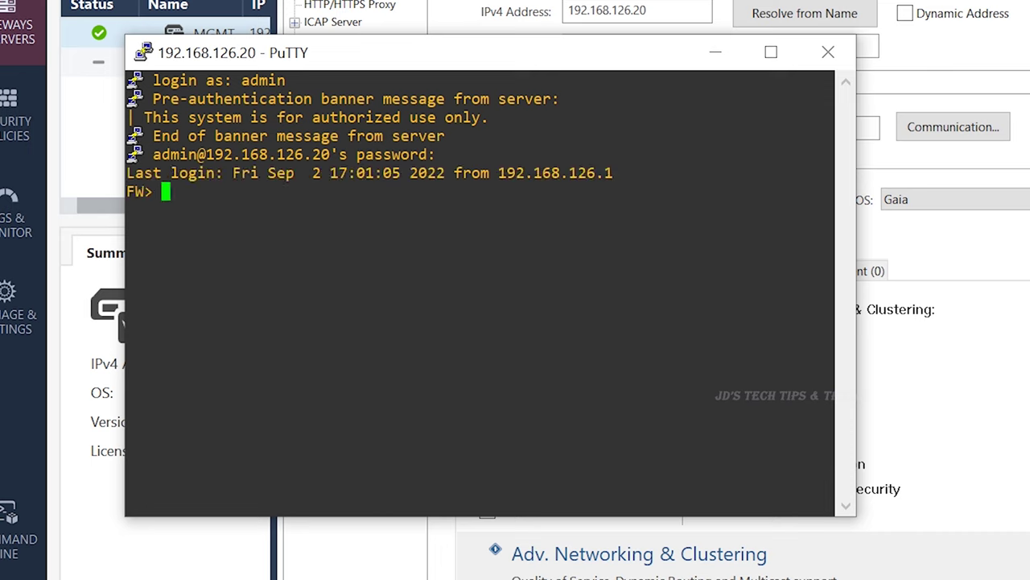
- In cpconfig, confirm Secure Internal Communication shows Trust established, decline re-initializing, and exit
text(cpconfig)
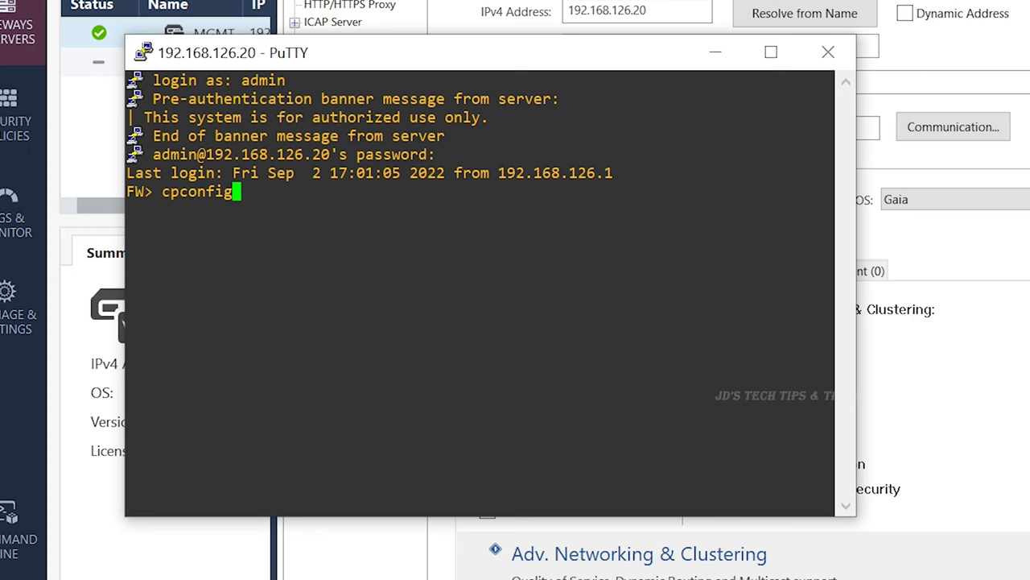
key(Return)
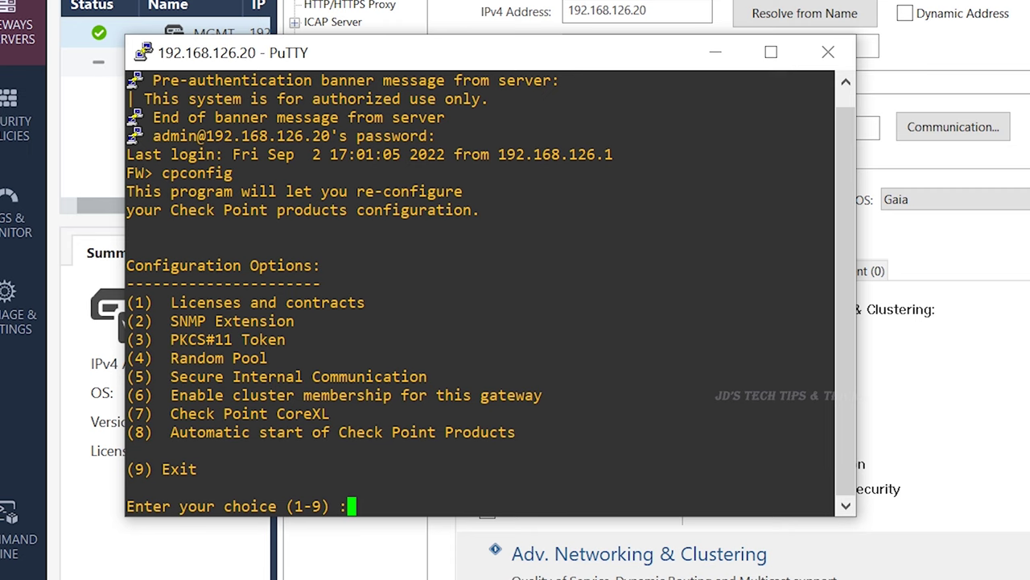
text(5)
key(Return)
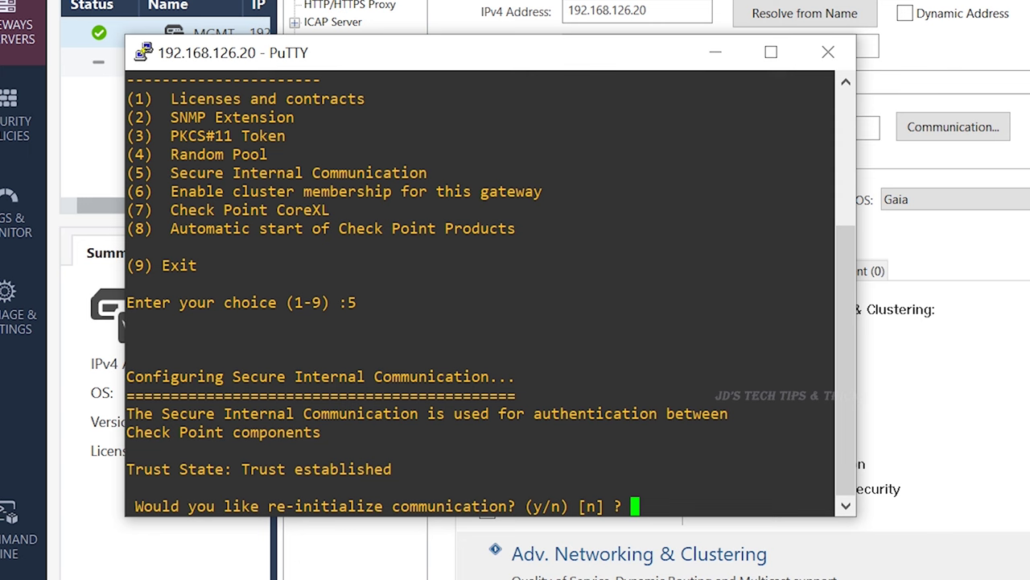
text(n)
key(Return)
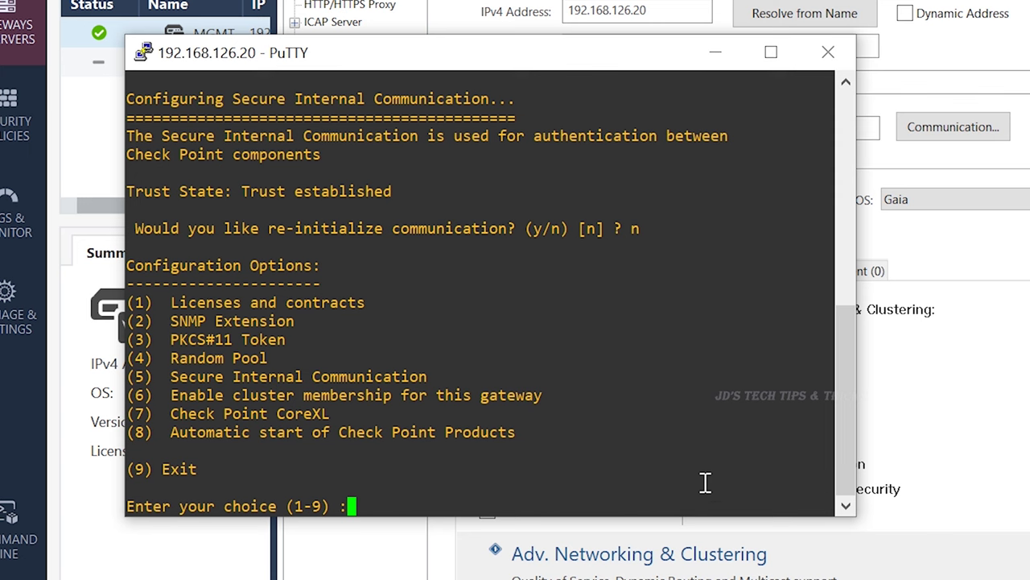
text(9)
key(Return)
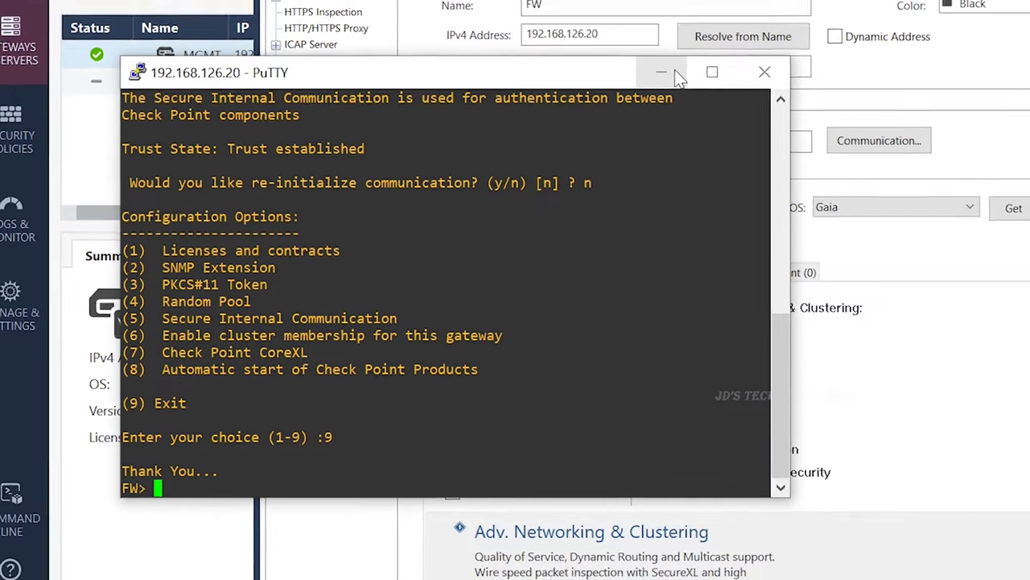
- Minimize PuTTY and save the FW gateway object from its properties window
click(715, 52)
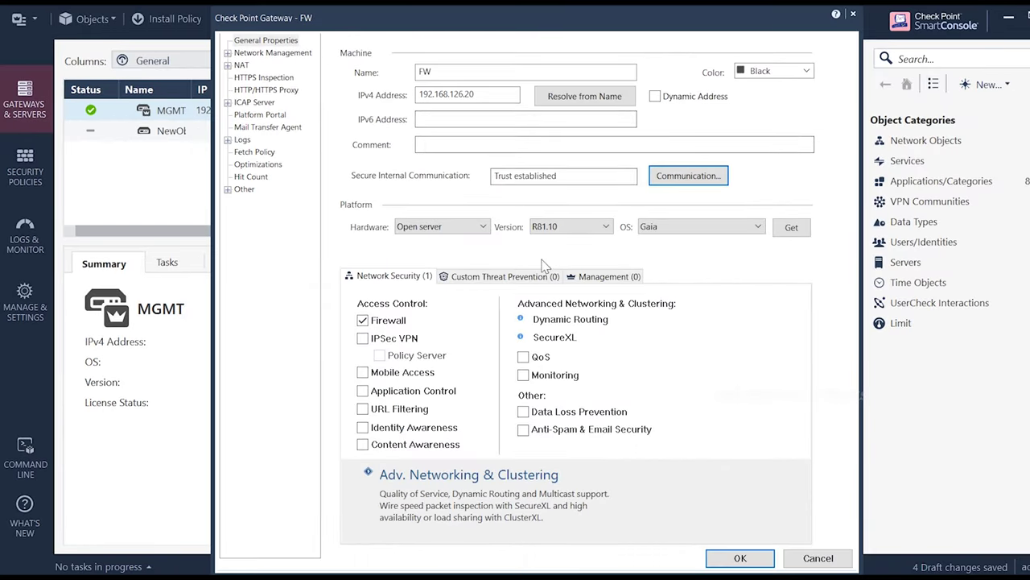
click(736, 560)
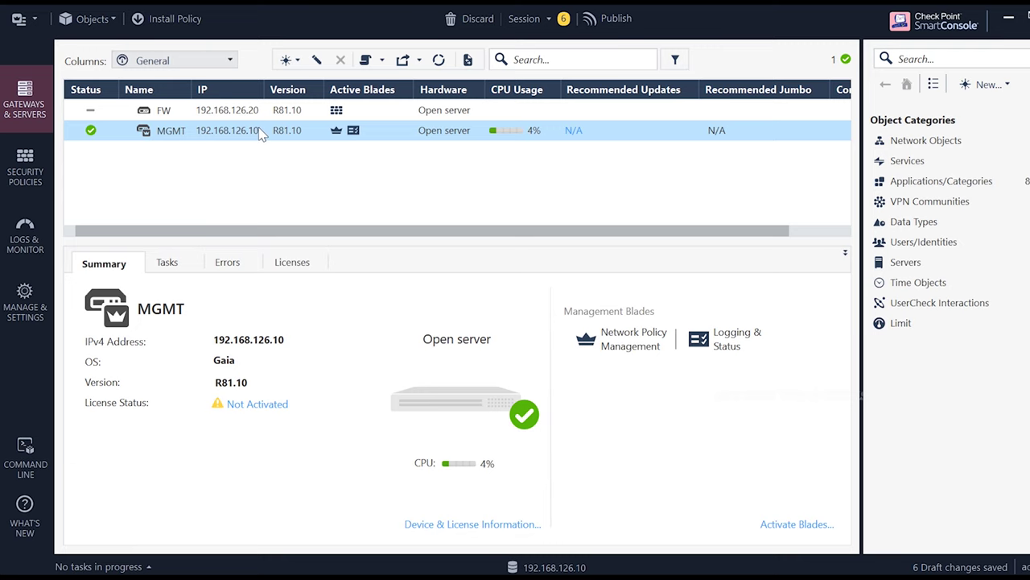
- Publish the session's 6 draft changes
click(614, 24)
click(621, 417)
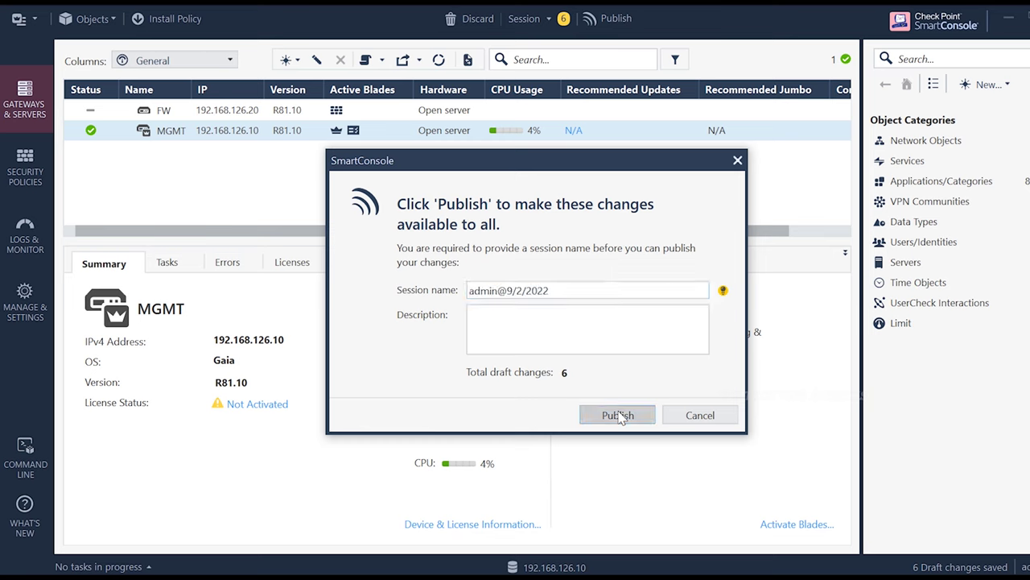